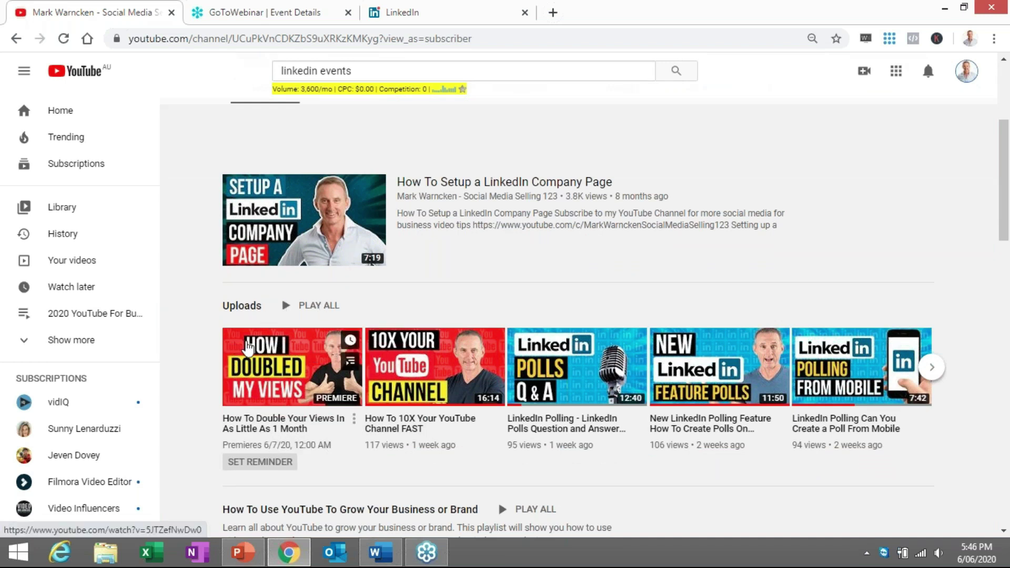
Step: Open the upcoming premiere "How To Double Your Views In As Little As 1 Month" from the channel's uploads and look over its page
click(316, 427)
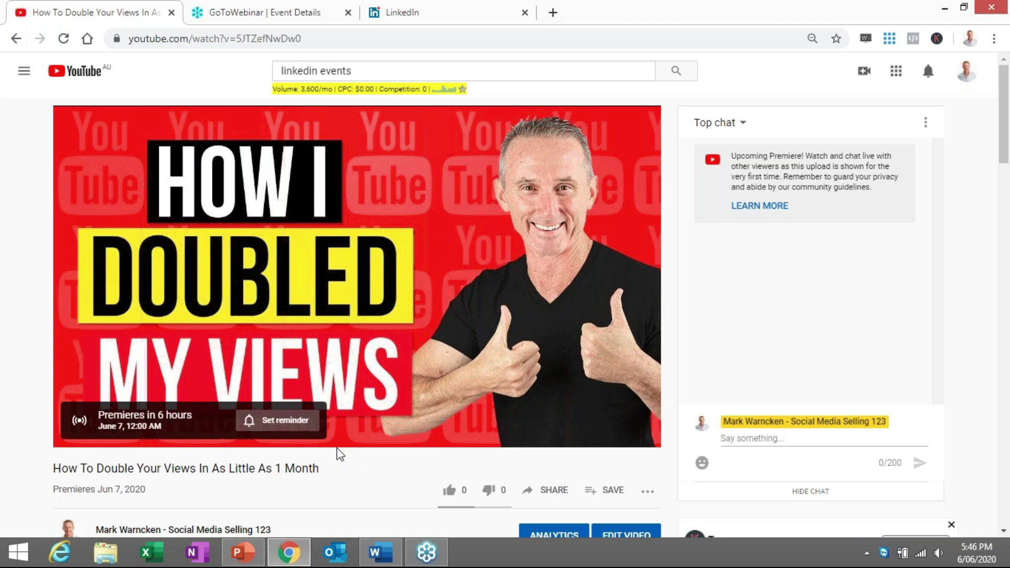
scroll(340, 455, down, 1)
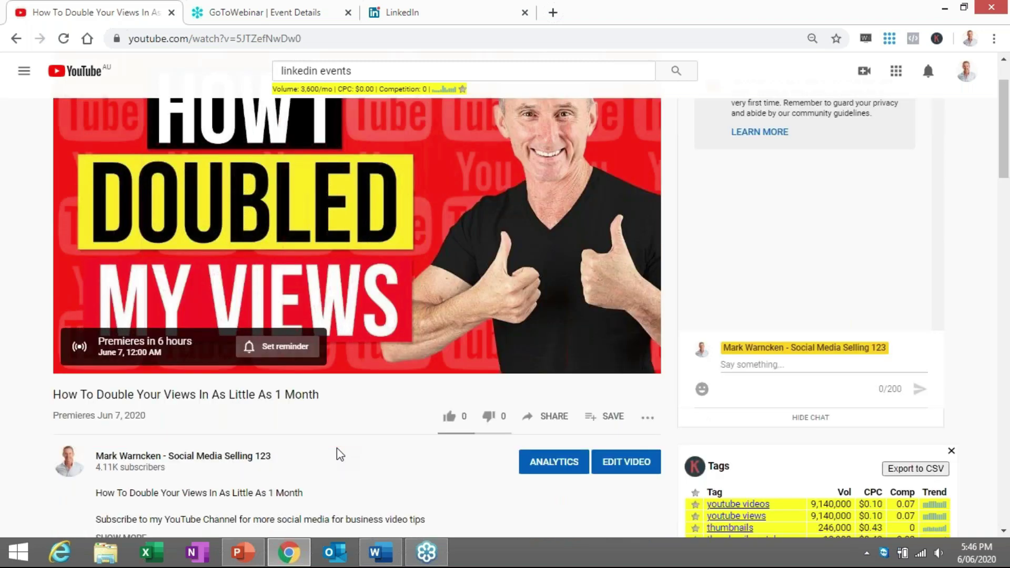
scroll(340, 455, down, 2)
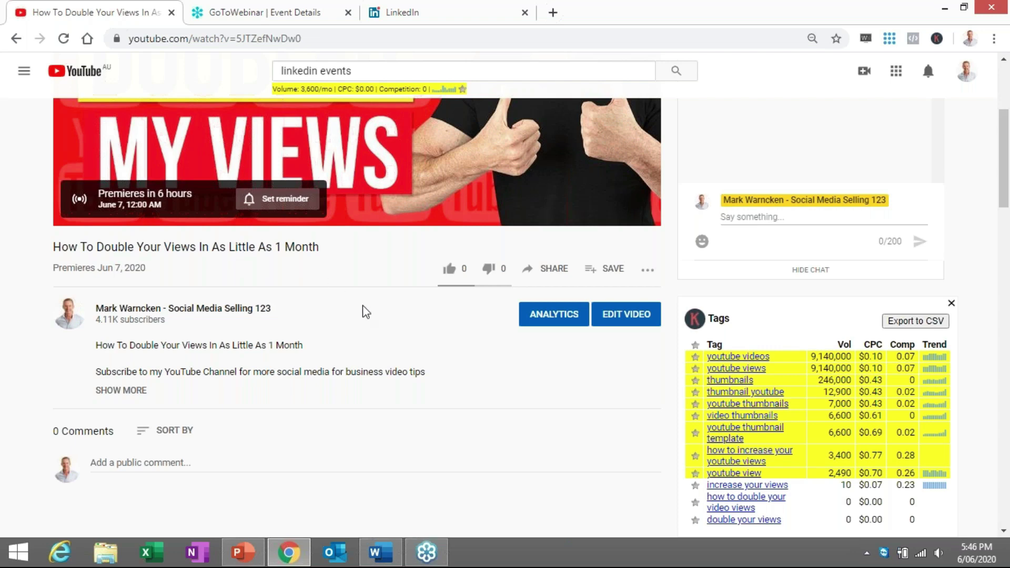
scroll(367, 312, up, 3)
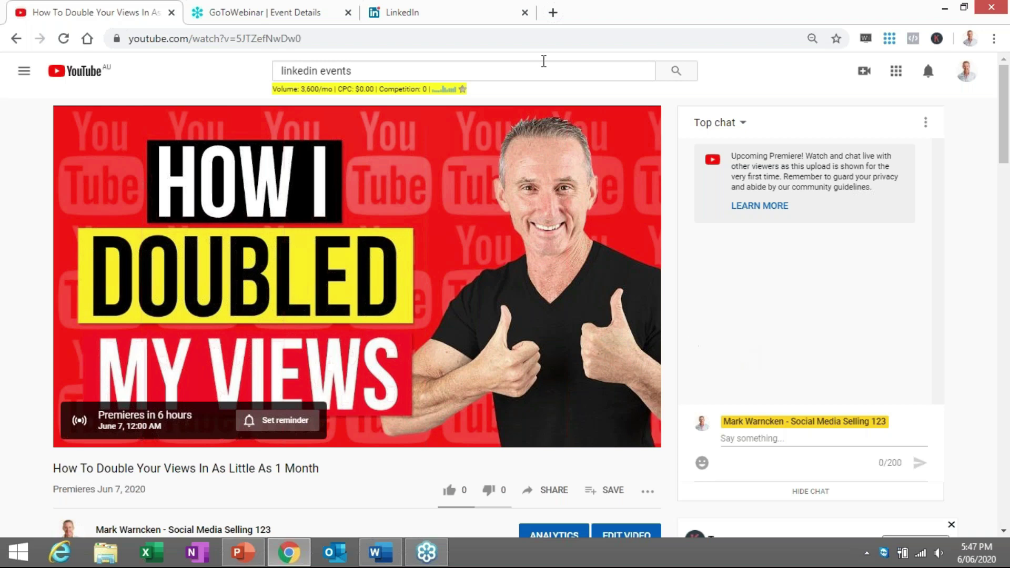
Step: Start a new LinkedIn event and apply the "How I Doubled My Views" thumbnail as its cover photo, zoomed to 1.1
click(500, 13)
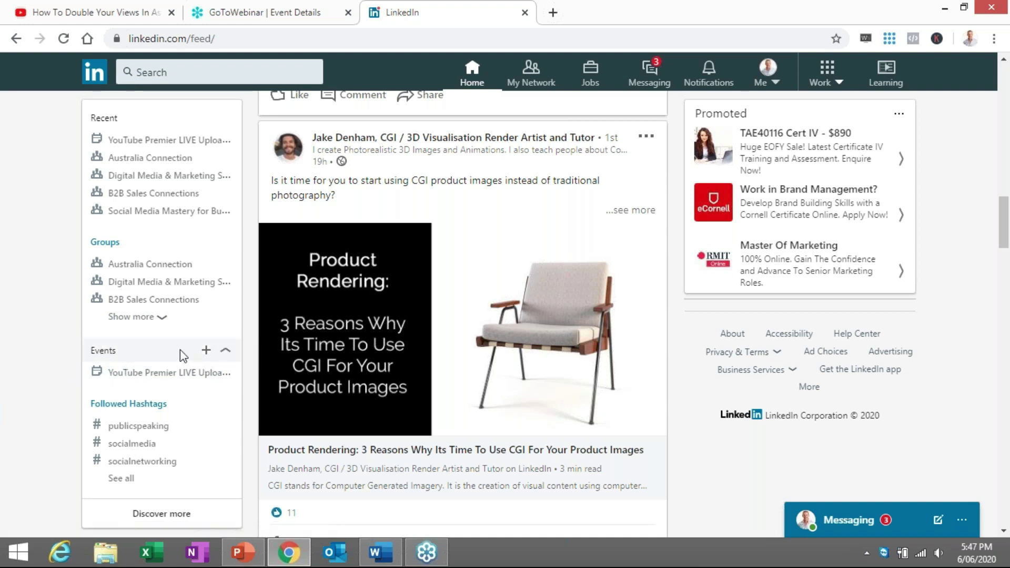
click(208, 351)
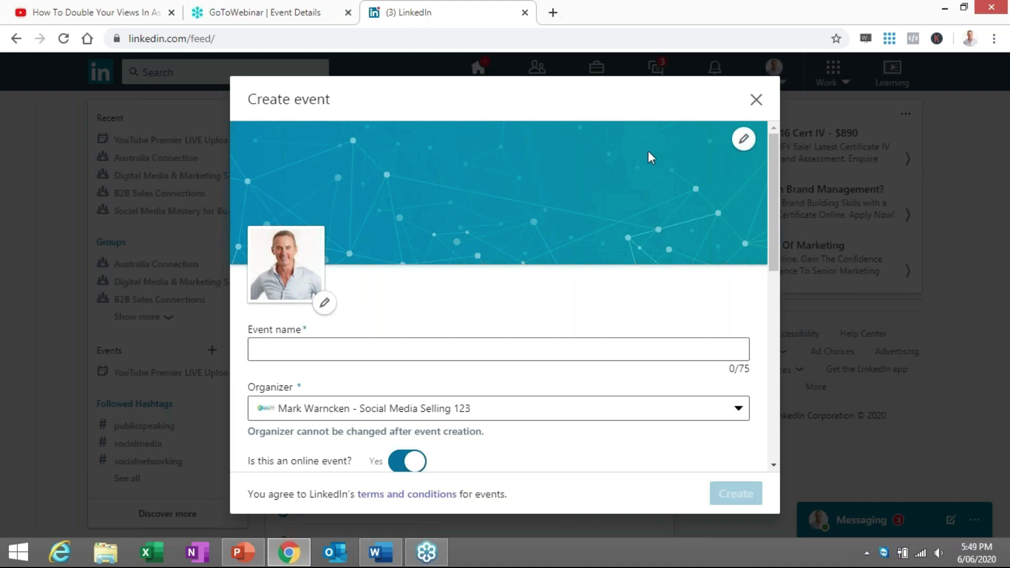
click(744, 139)
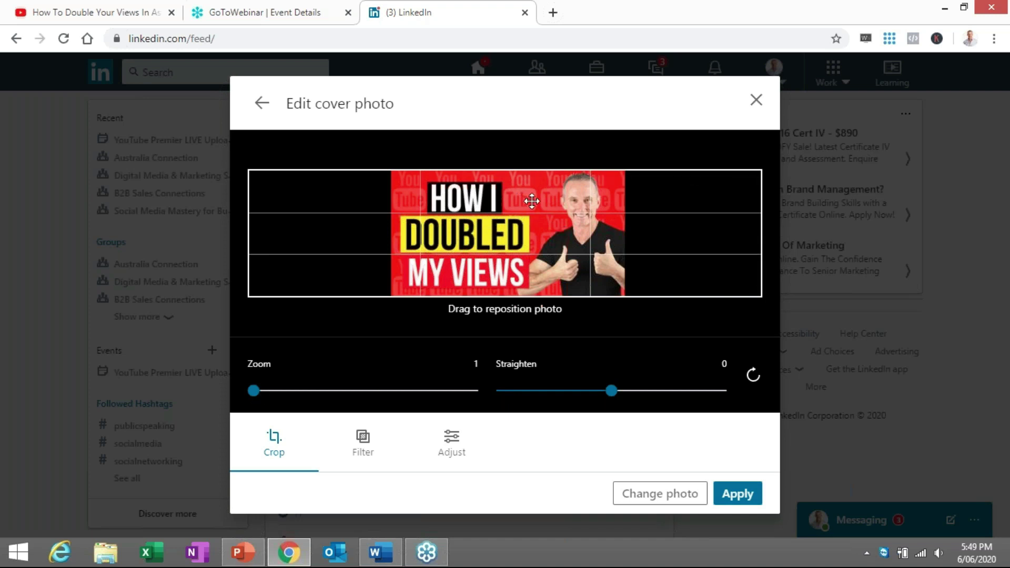
click(255, 391)
drag(255, 393, 264, 394)
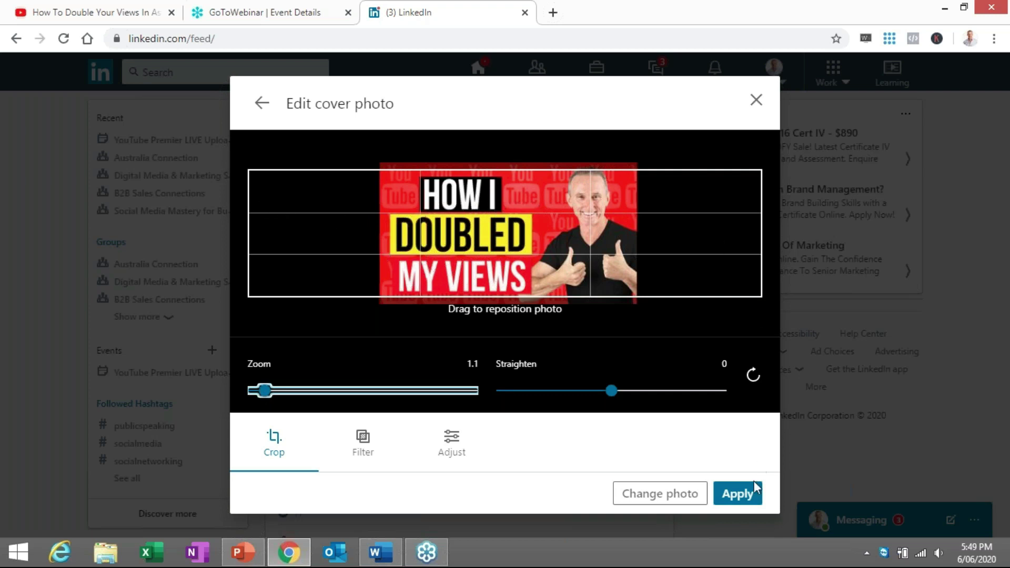
click(744, 495)
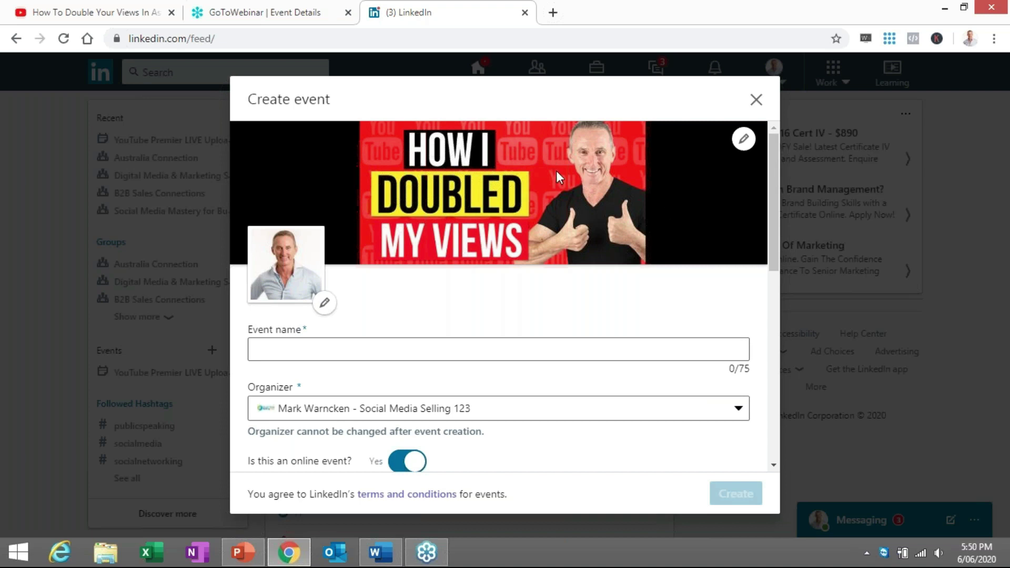
Step: Name the event "YouTube LIVE Video - How To Double Your Views In As Little As 1 Month" and make the personal profile its organizer
click(282, 344)
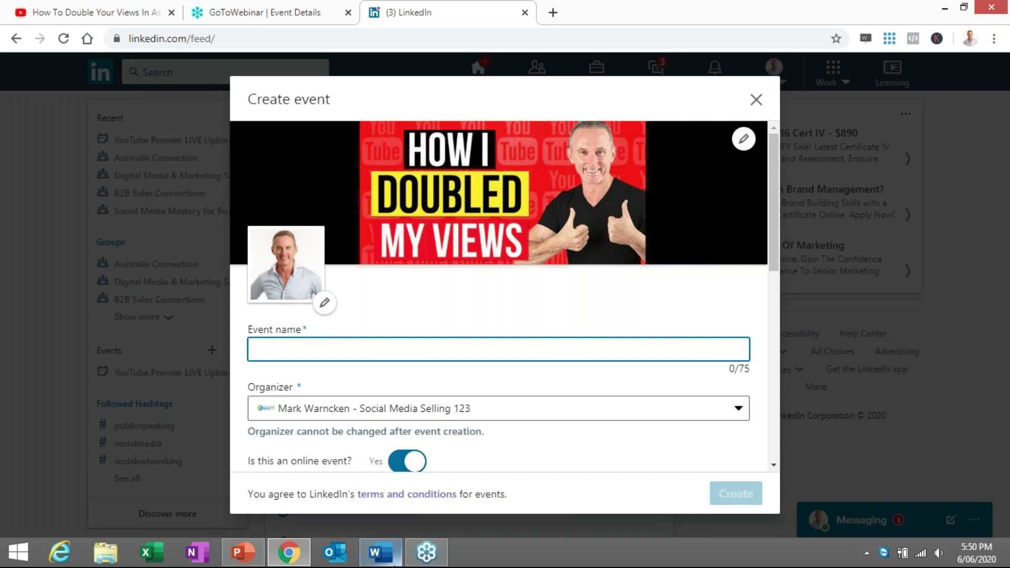
text(YouTube LIVE Video - How To Double Your Views In As Little As 1 Month)
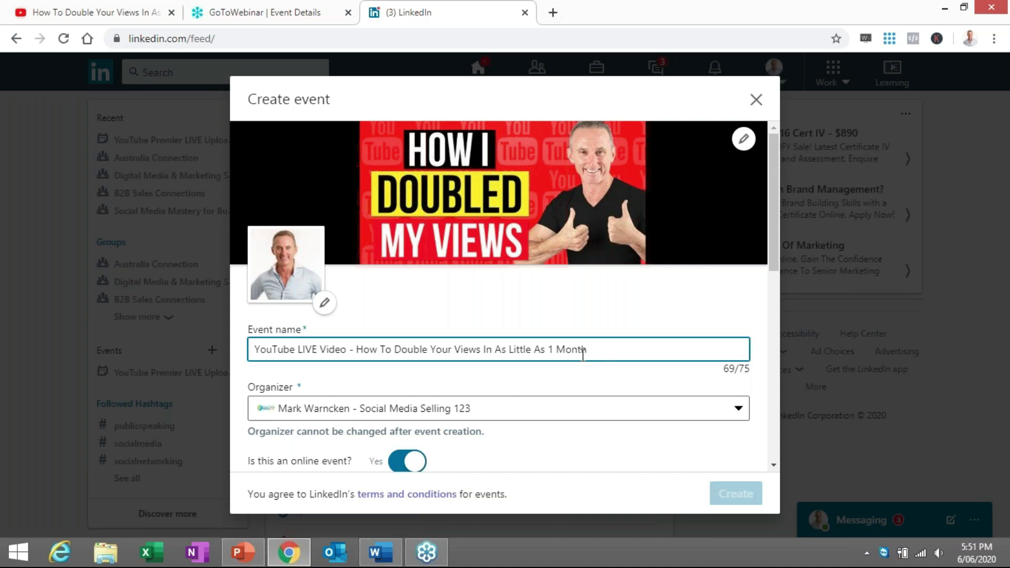
scroll(737, 264, down, 3)
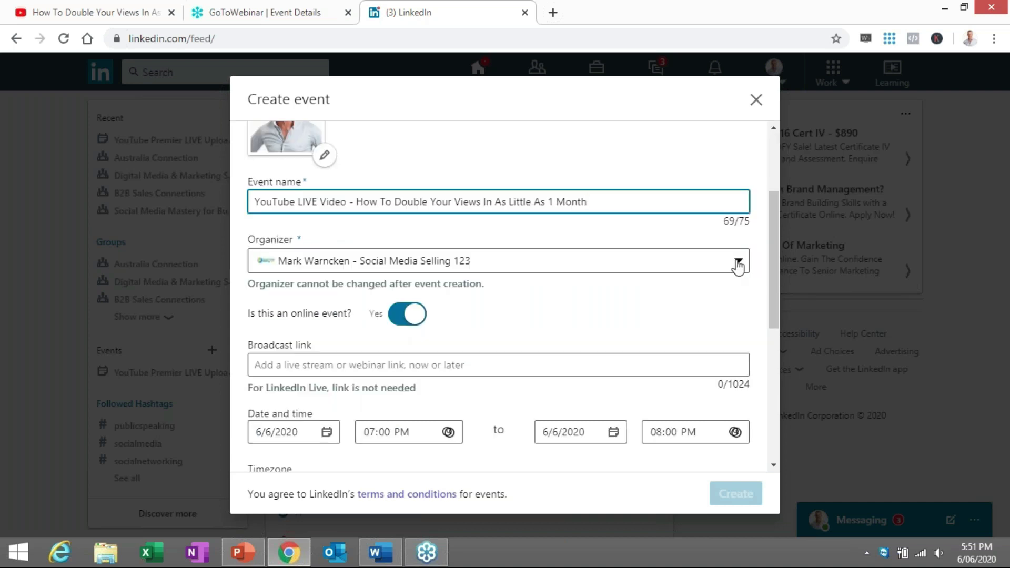
click(737, 261)
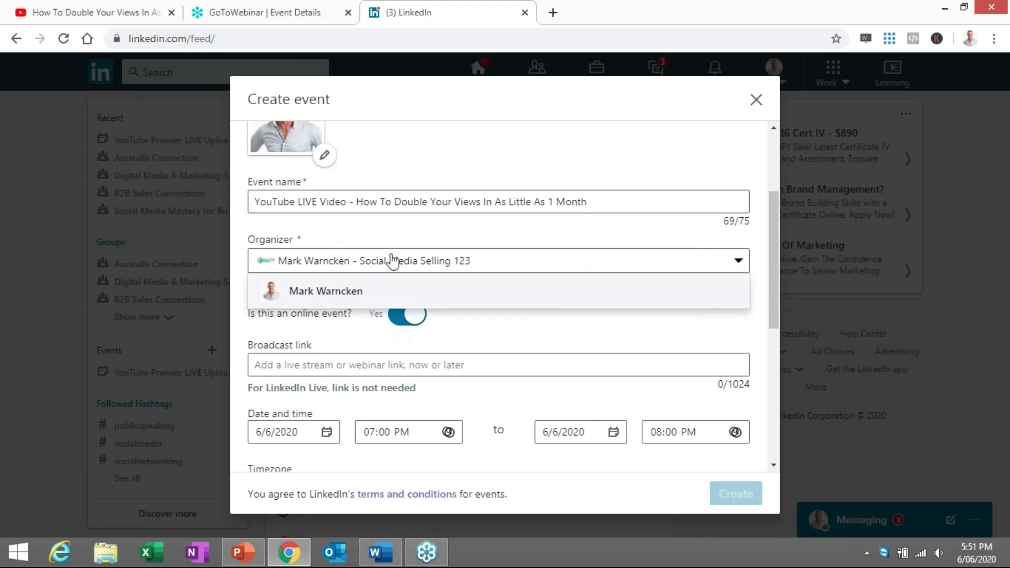
click(311, 295)
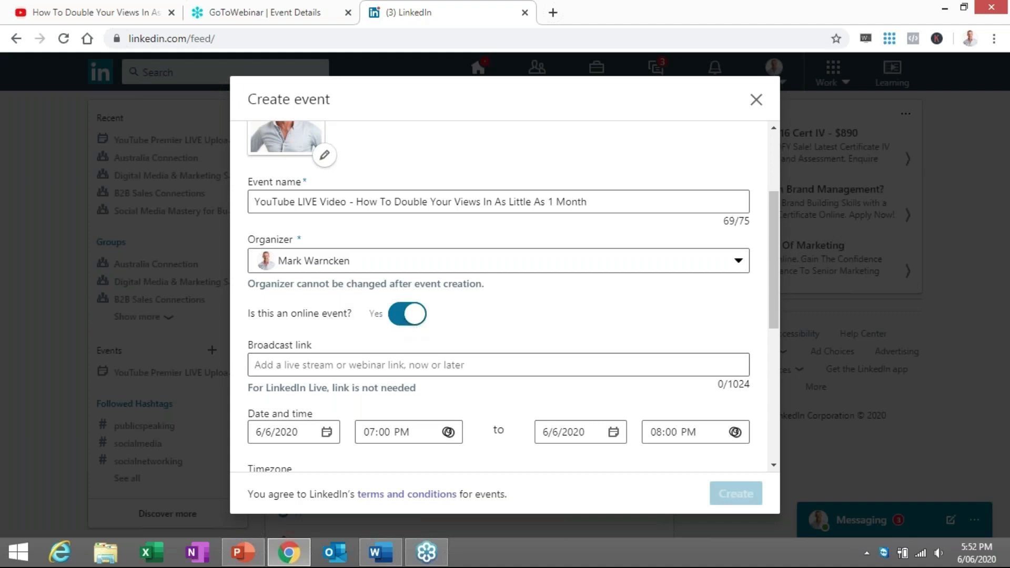
click(351, 365)
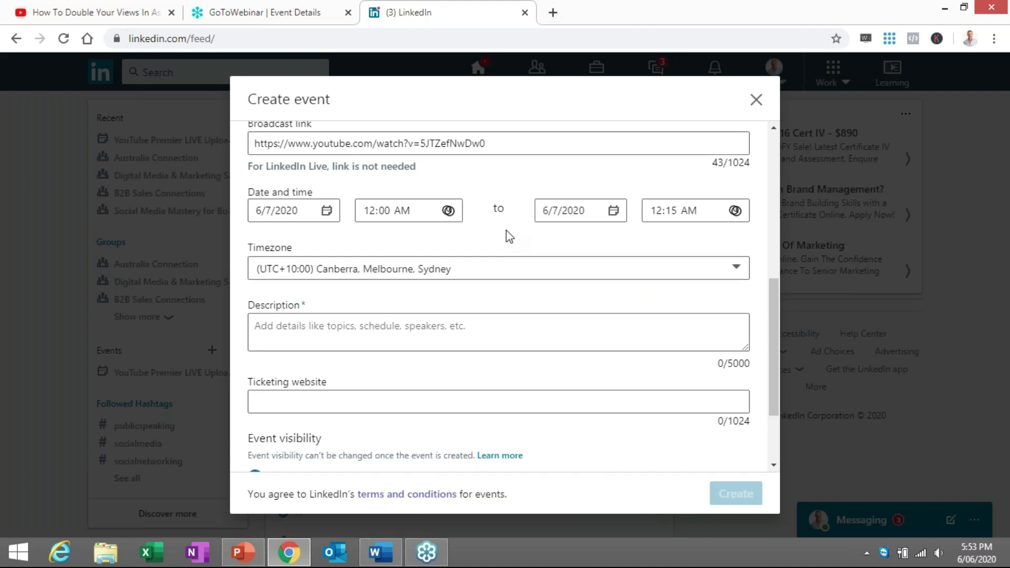
Step: Enter a description inviting people to tune in to the latest YouTube video on doubling video views in as little as 1 month
scroll(451, 315, down, 2)
click(401, 262)
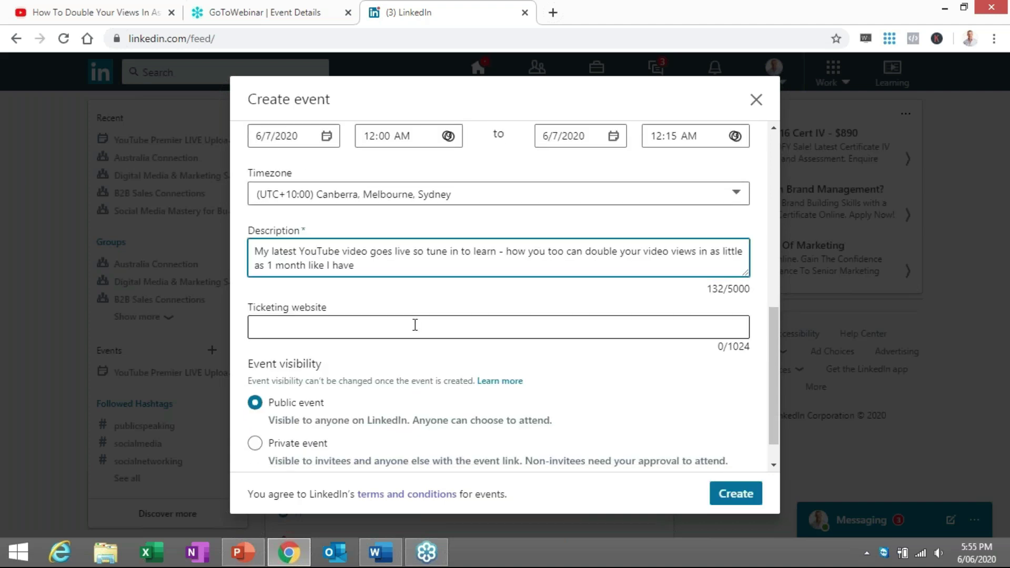
Step: Switch the event visibility to private and back to public
scroll(414, 325, down, 1)
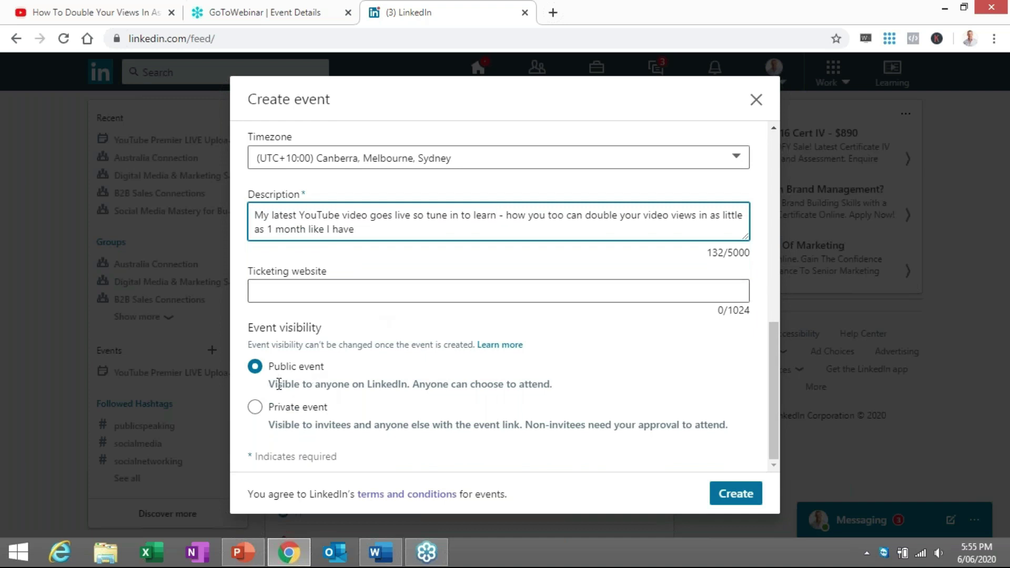
click(255, 411)
click(255, 408)
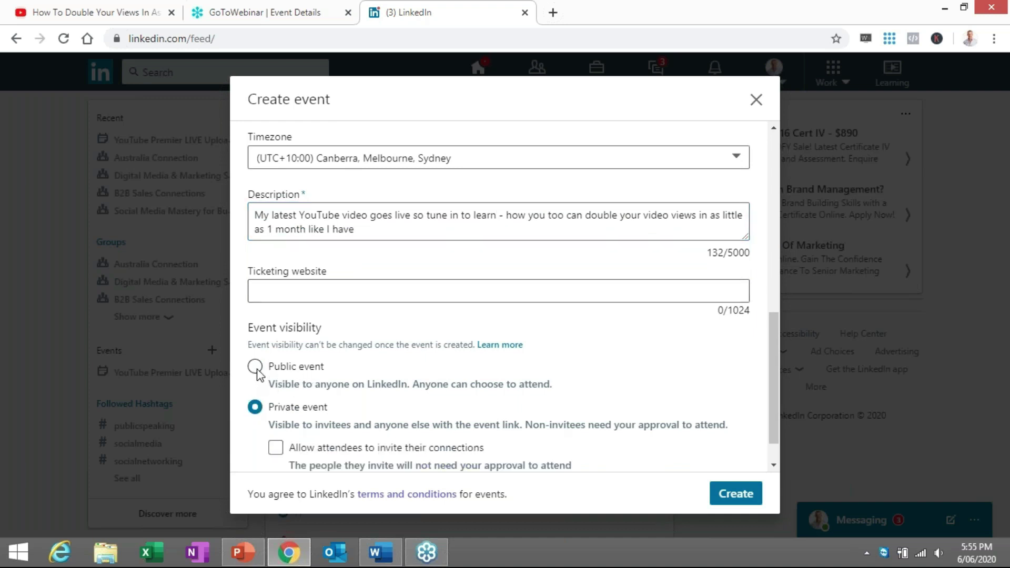
click(255, 369)
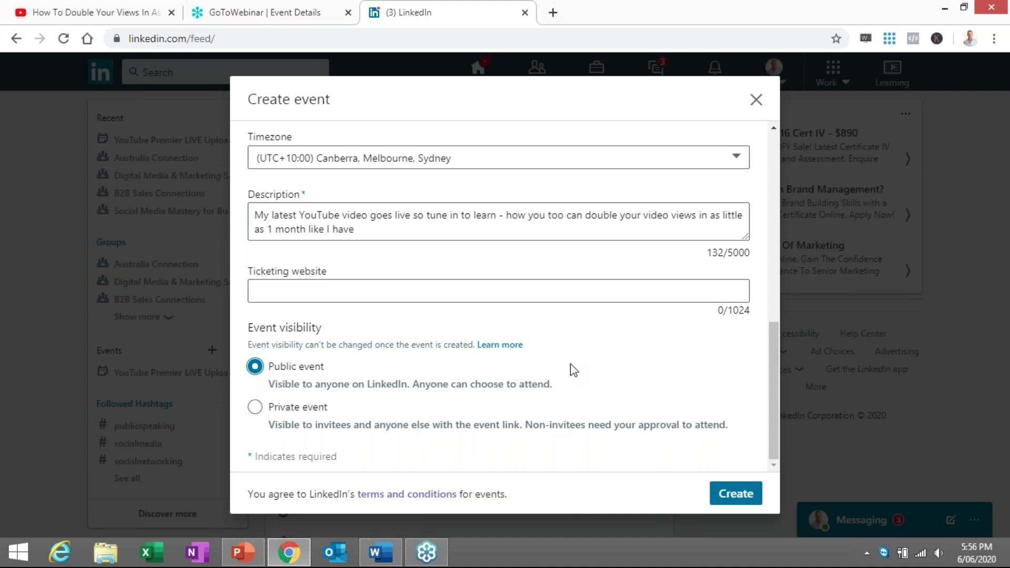
Step: Review the completed event details from the cover photo to the visibility setting and create the event
scroll(499, 347, up, 6)
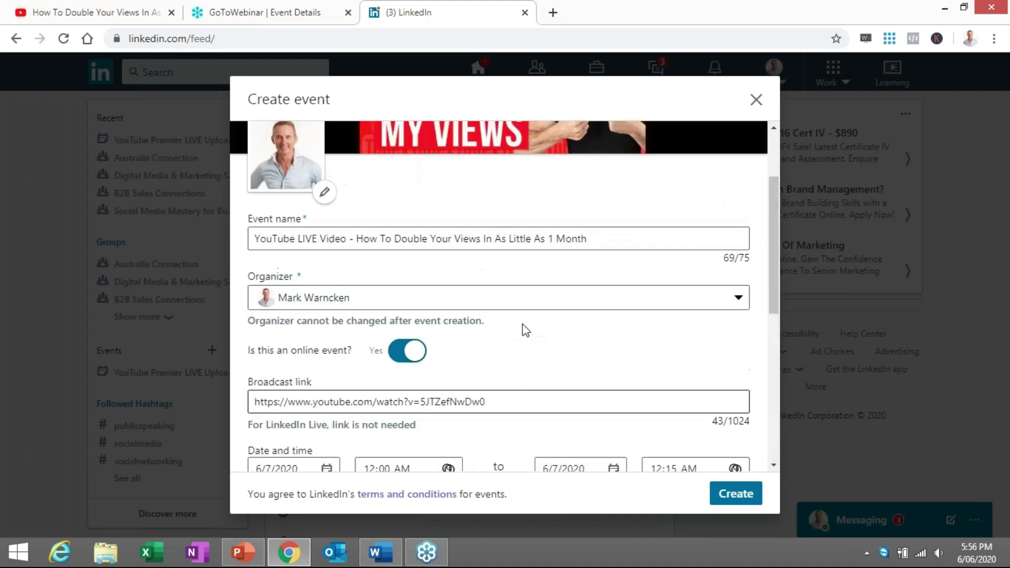
scroll(551, 242, up, 2)
scroll(563, 252, down, 10)
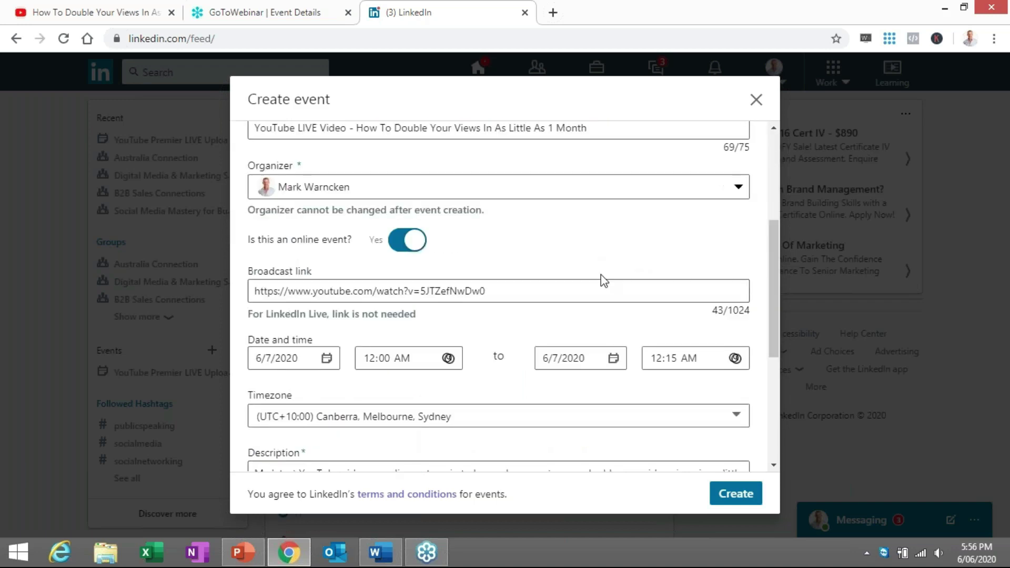
click(733, 494)
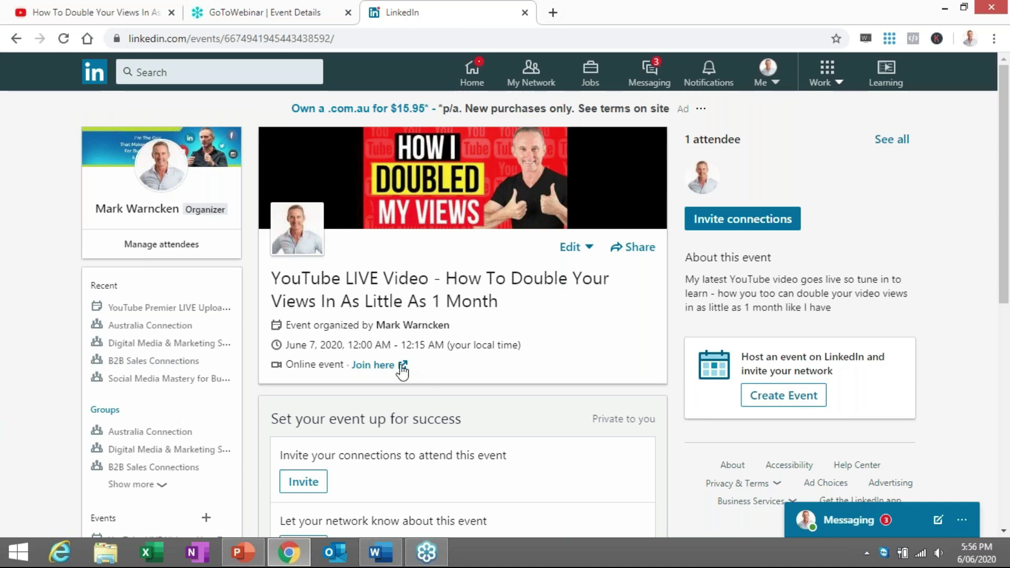
Step: Look over the new event's page and its edit options, and open the event's sharing options
scroll(424, 368, down, 1)
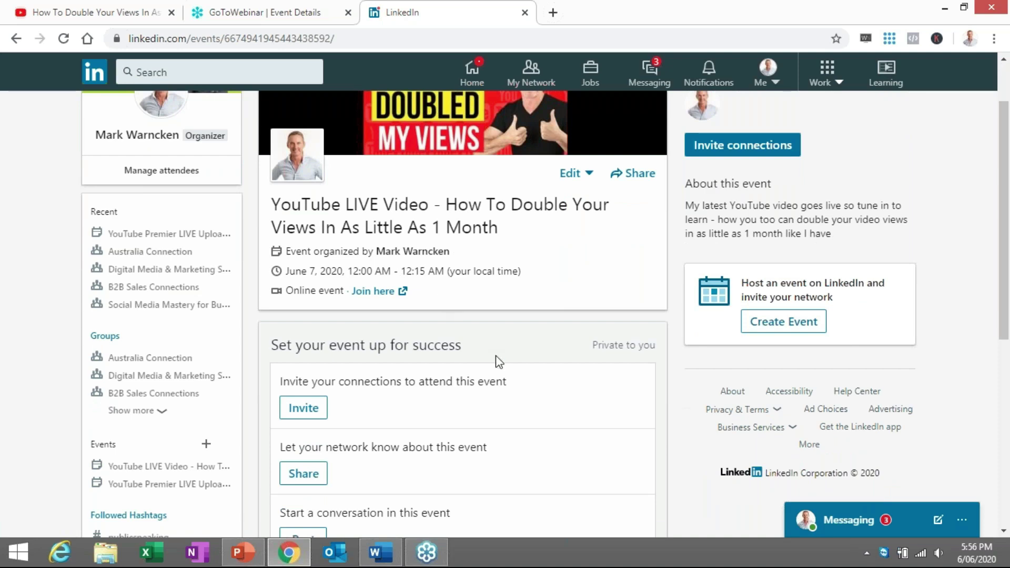
scroll(499, 361, down, 1)
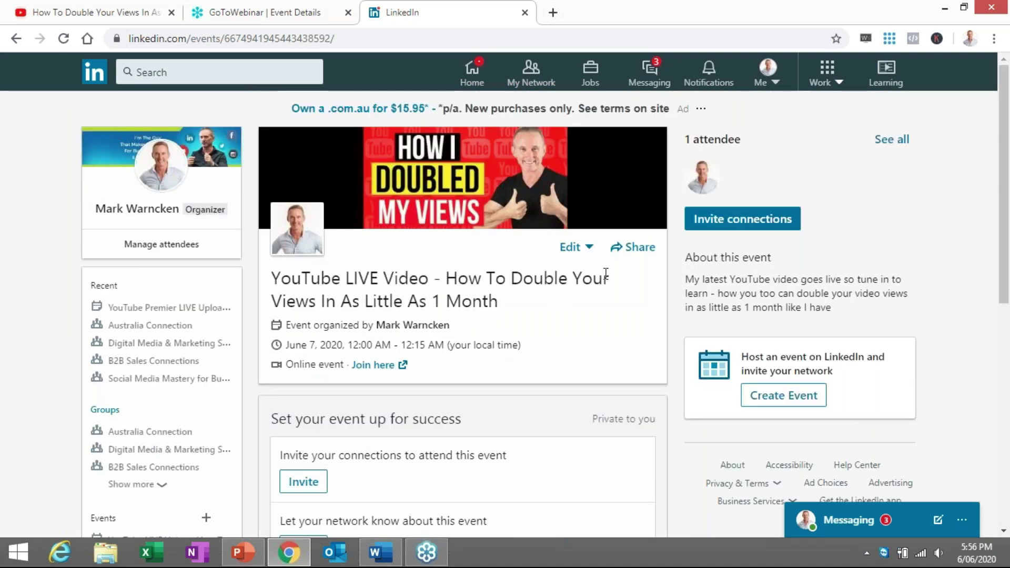
click(574, 250)
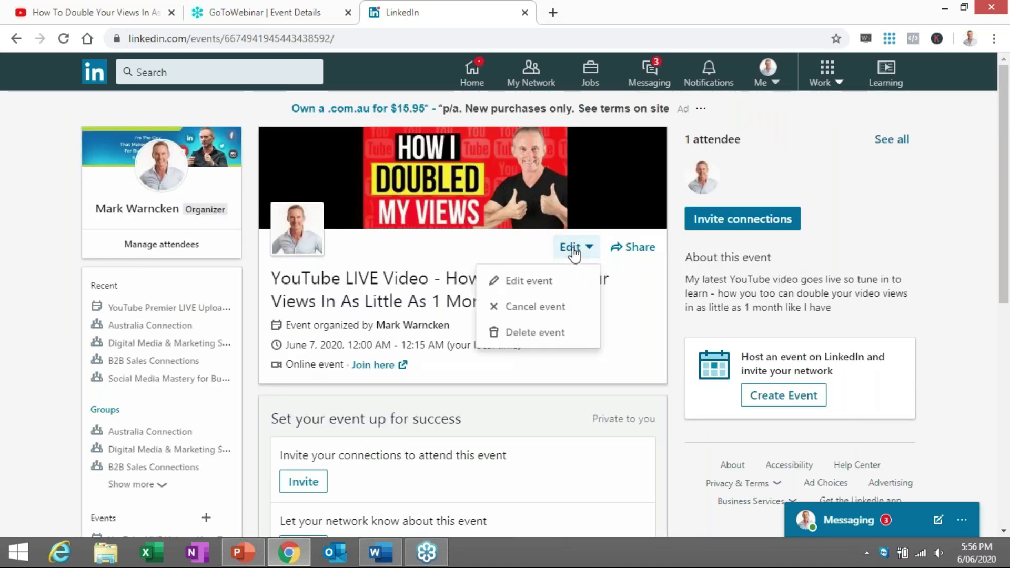
key(Escape)
click(634, 249)
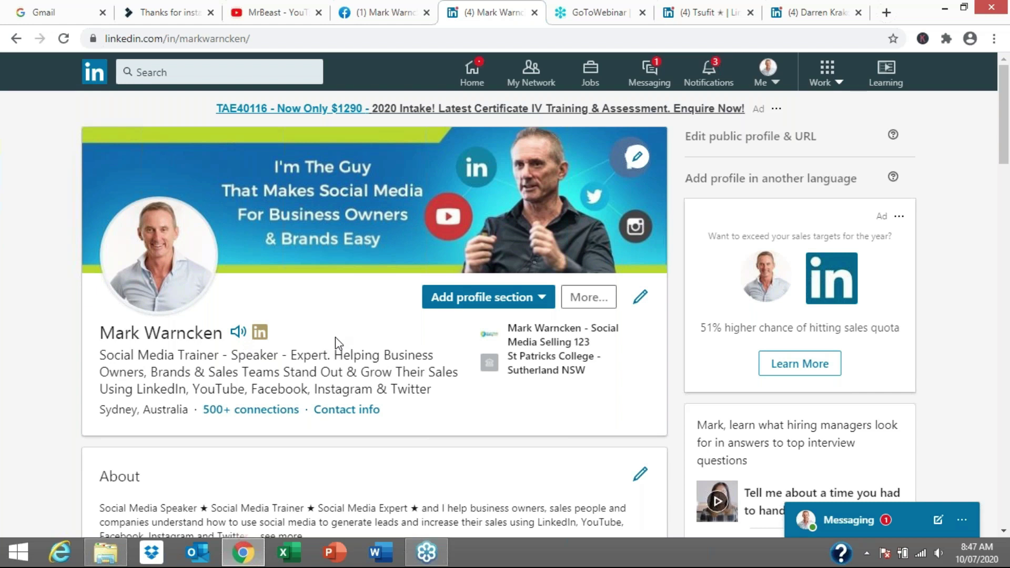
Step: Play the name pronunciation recordings on the own LinkedIn profile and on the two other open profiles
click(237, 333)
click(726, 13)
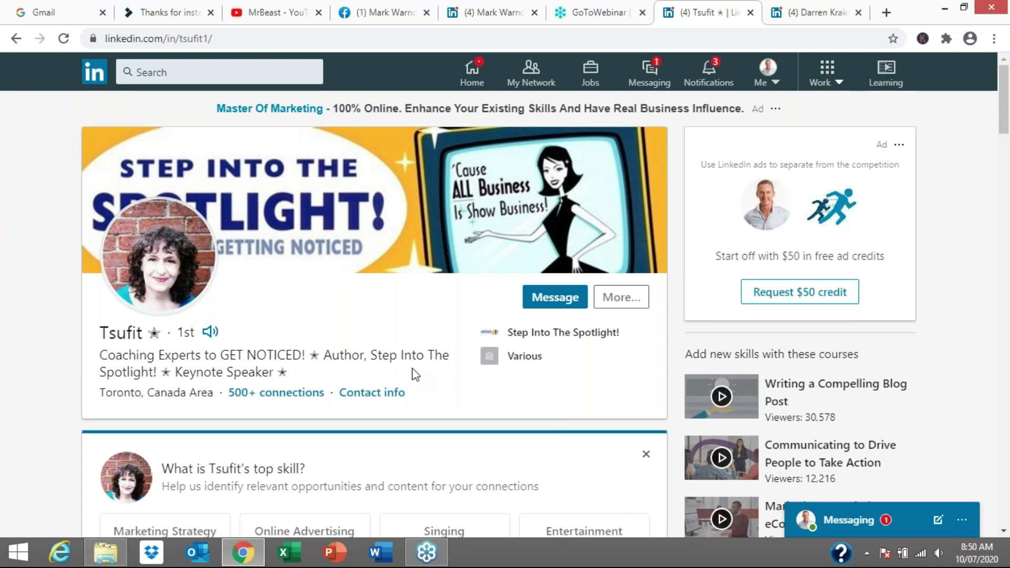
click(210, 333)
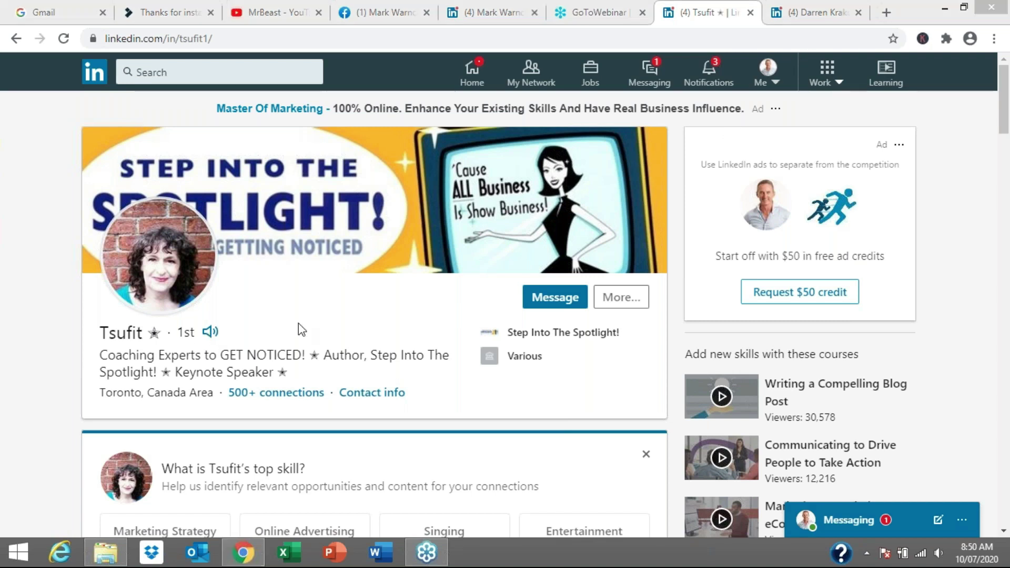
click(805, 16)
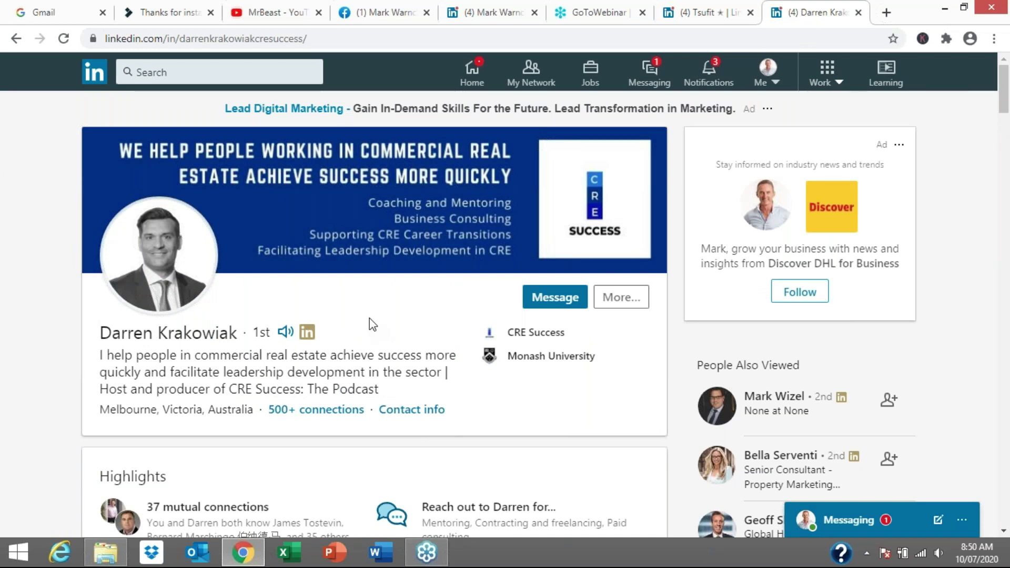
click(284, 334)
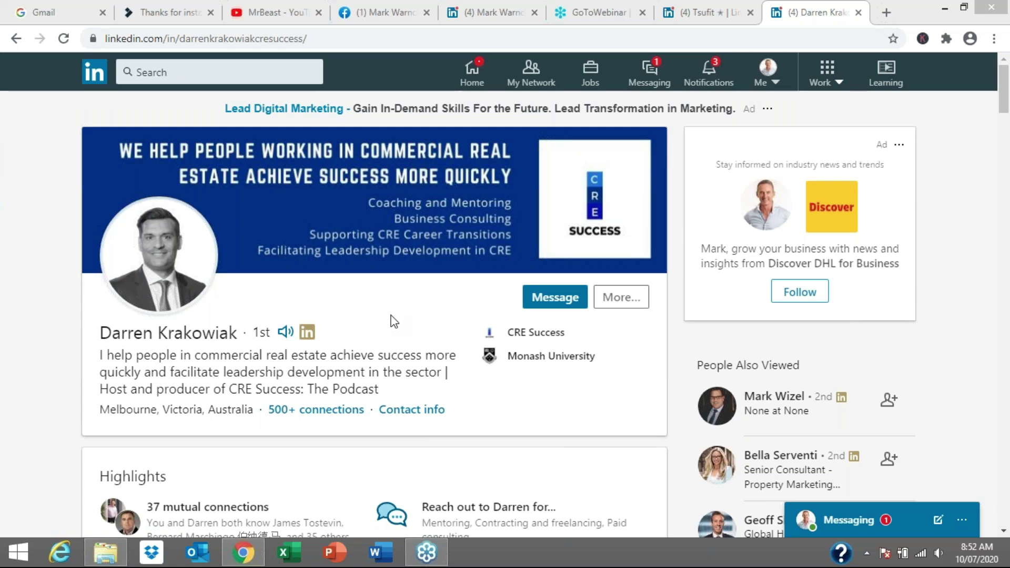
key(ctrl+5)
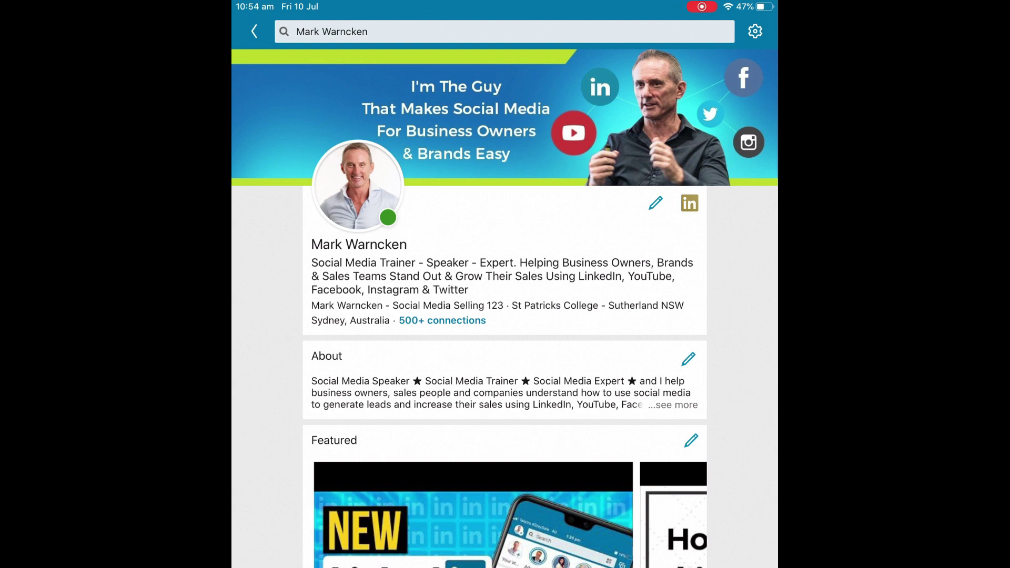
Step: Record a name pronunciation about 7 seconds long for the own profile's intro in the LinkedIn mobile app
click(655, 203)
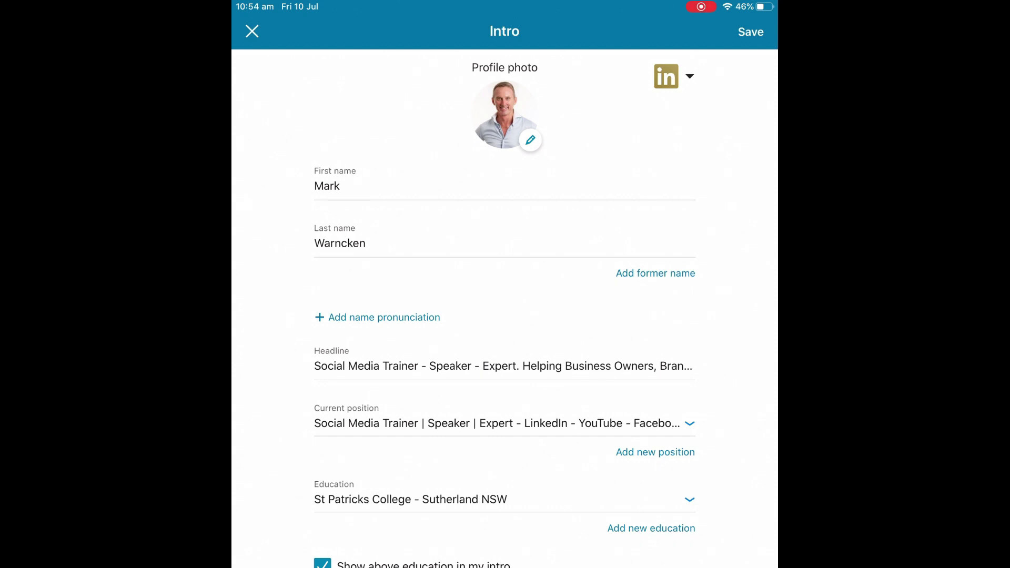
click(384, 317)
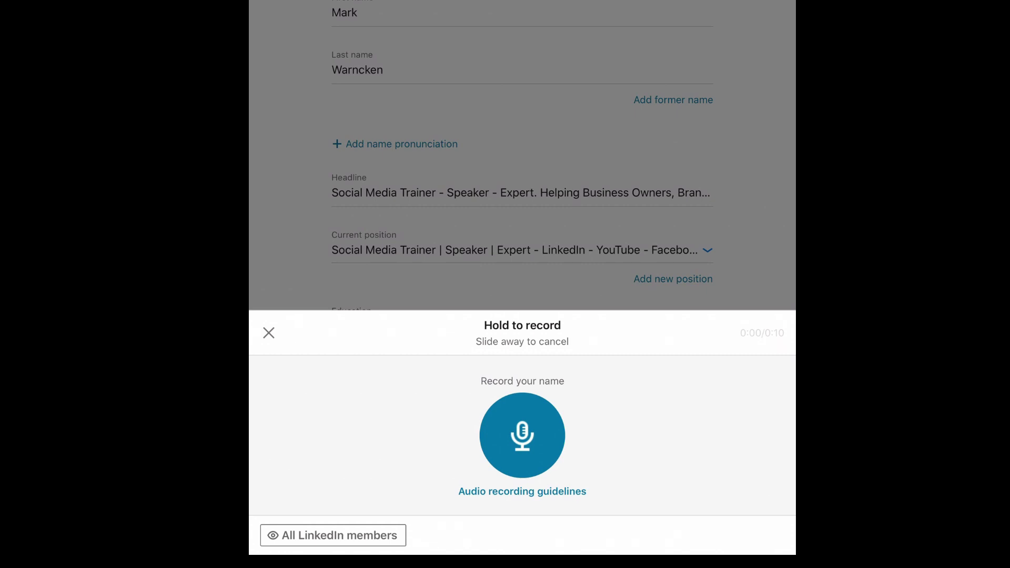
drag(522, 435, 522, 435)
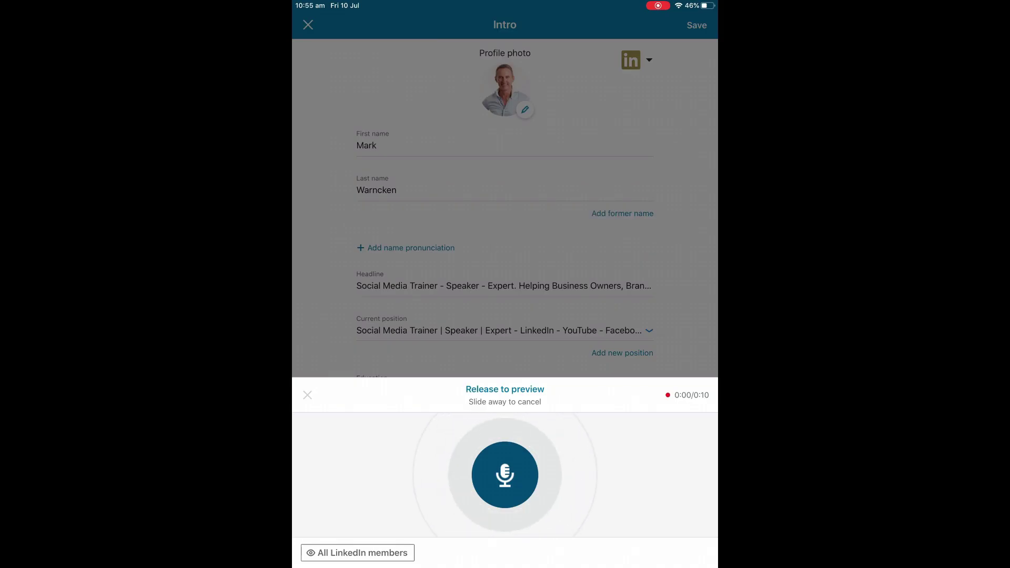
drag(505, 475, 505, 475)
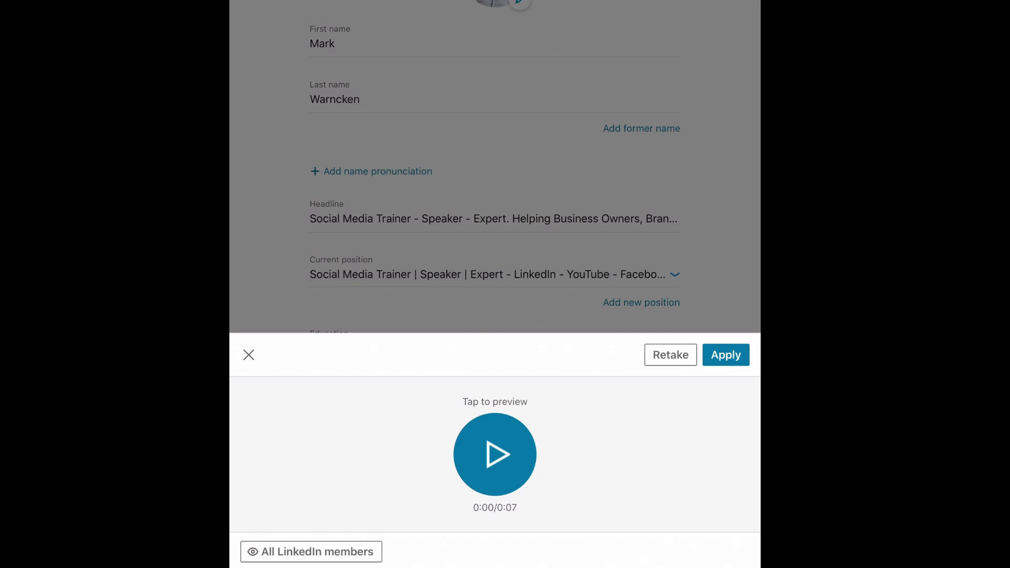
Step: Apply the recorded name pronunciation to the own profile's intro
click(726, 354)
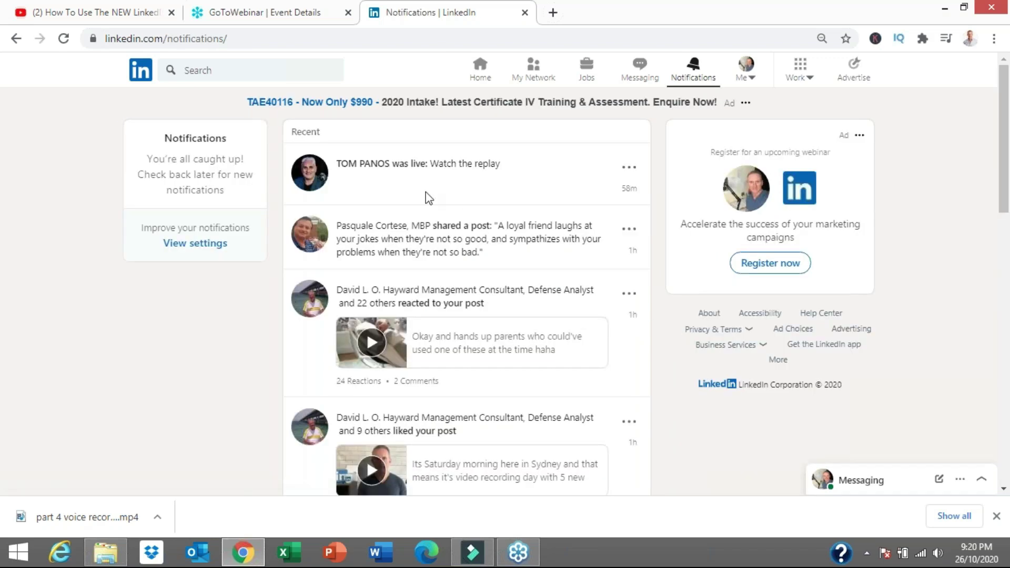
Step: Open the replay of the recent live video from the LinkedIn notifications, play it and briefly listen to its sound
click(448, 168)
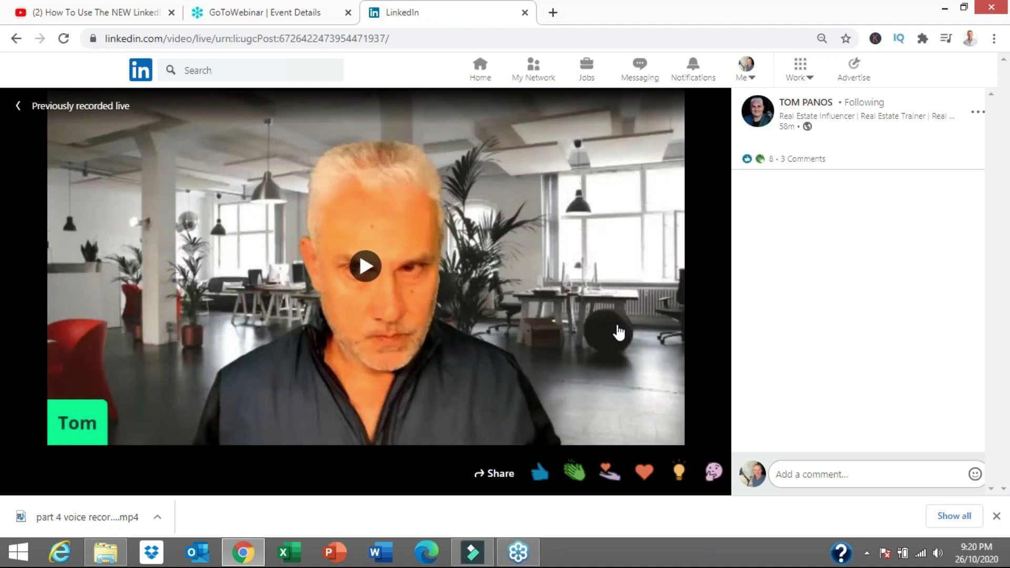
click(616, 332)
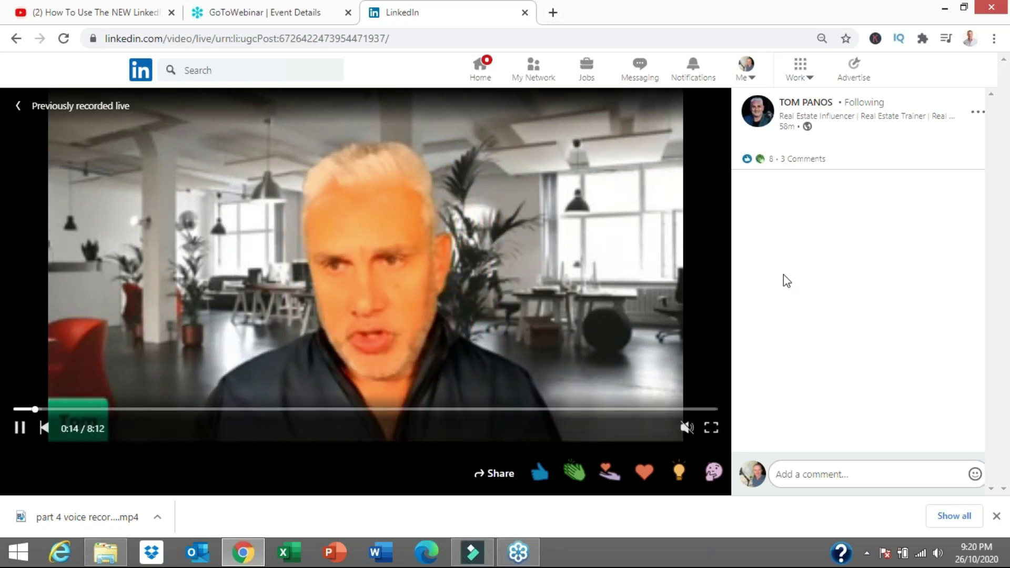
click(687, 428)
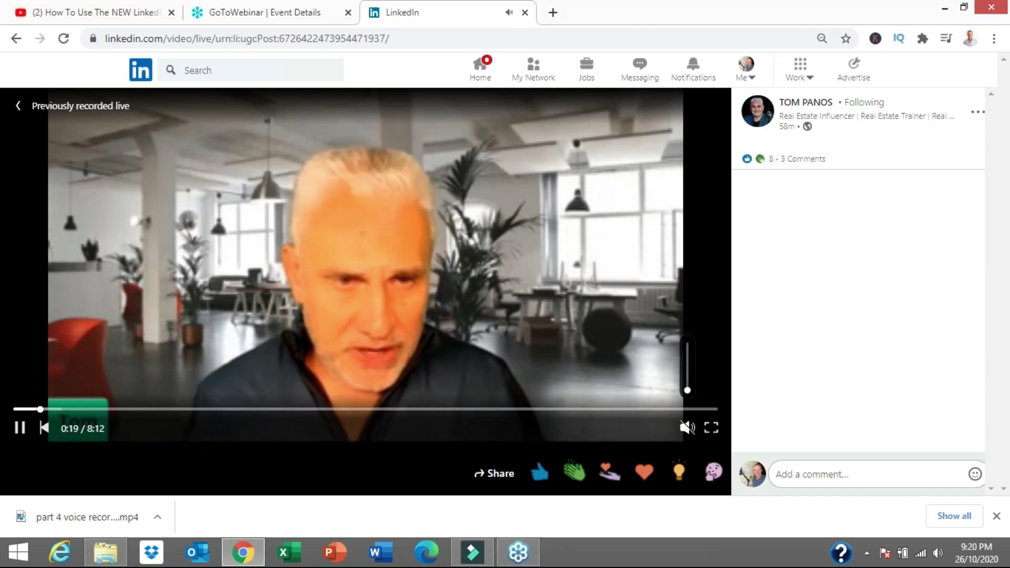
click(687, 429)
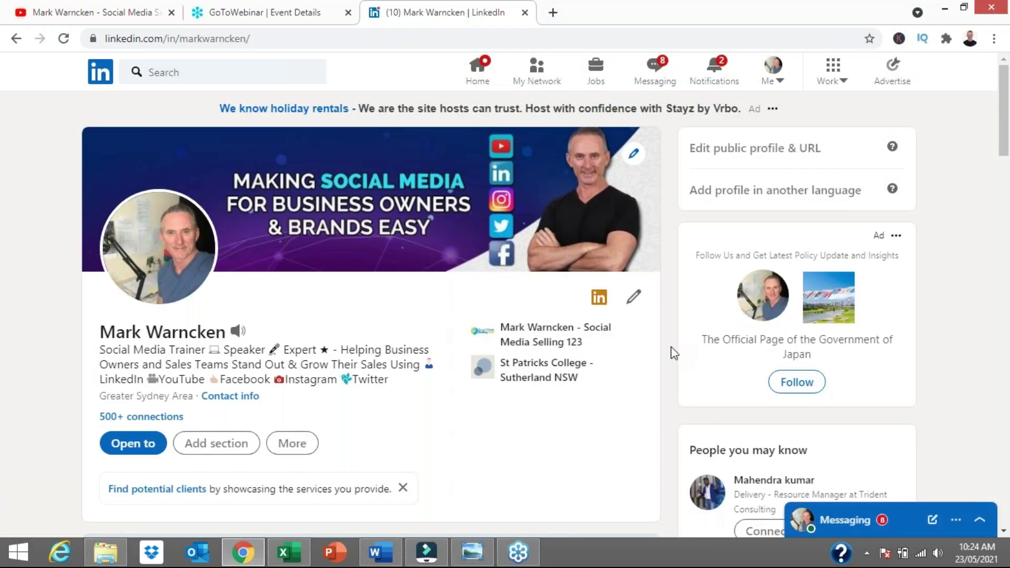
Step: Look over the own LinkedIn profile from the cover image to the Featured section, and switch to the open YouTube channel's videos
scroll(674, 354, down, 8)
scroll(674, 353, up, 5)
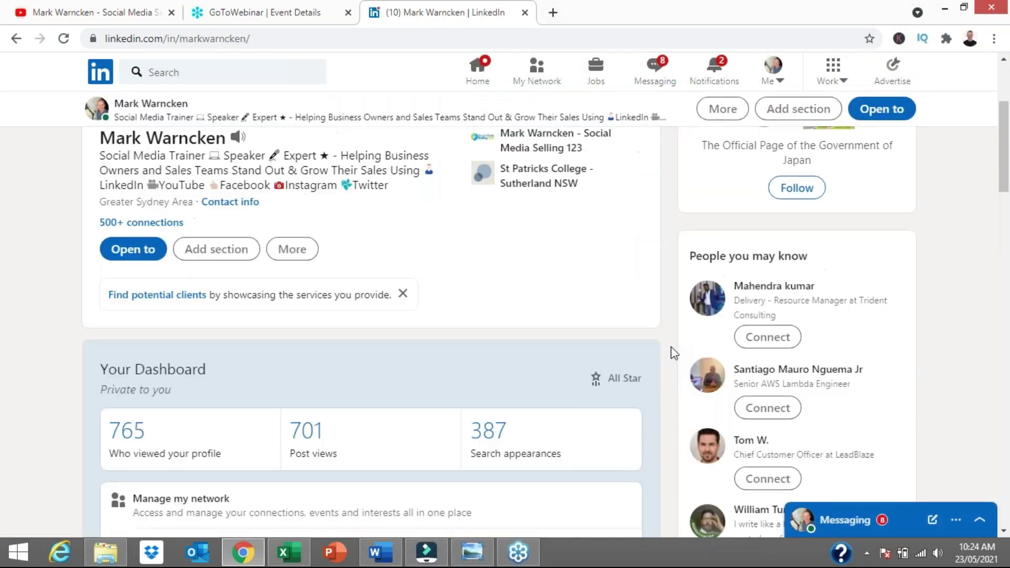
scroll(674, 353, up, 4)
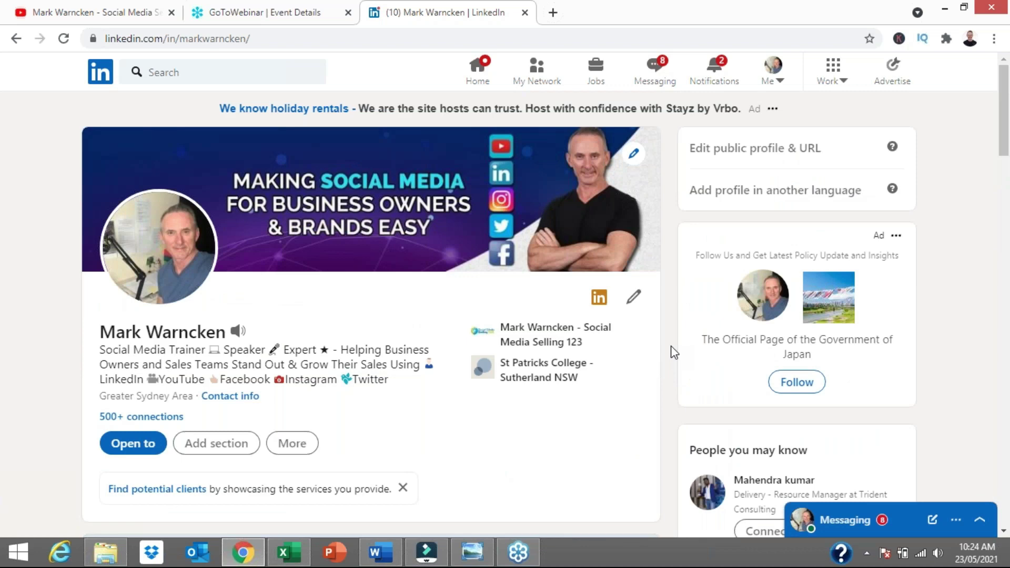
scroll(674, 354, down, 1)
scroll(674, 353, down, 2)
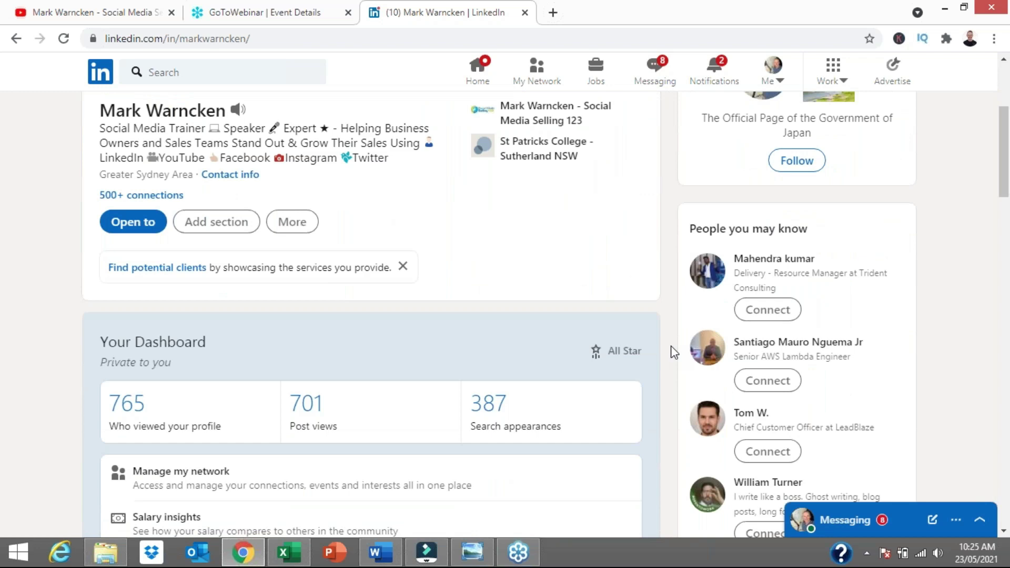
scroll(674, 354, down, 5)
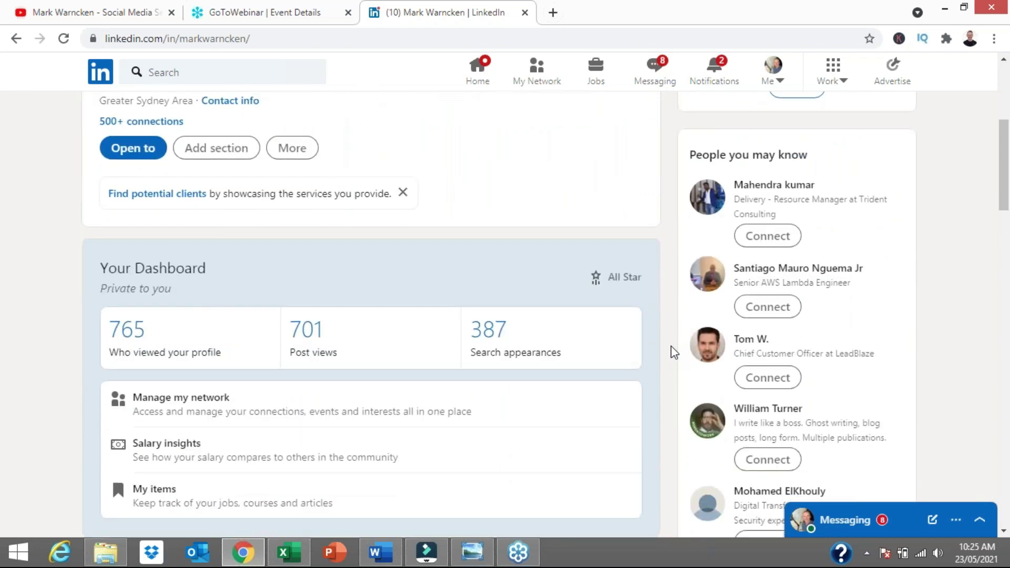
scroll(674, 353, down, 1)
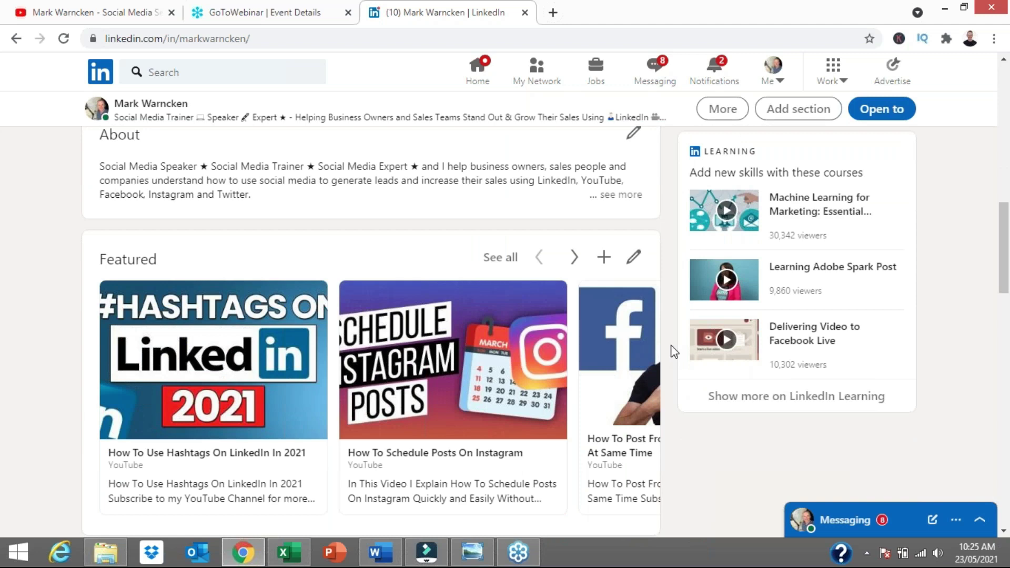
scroll(674, 353, up, 7)
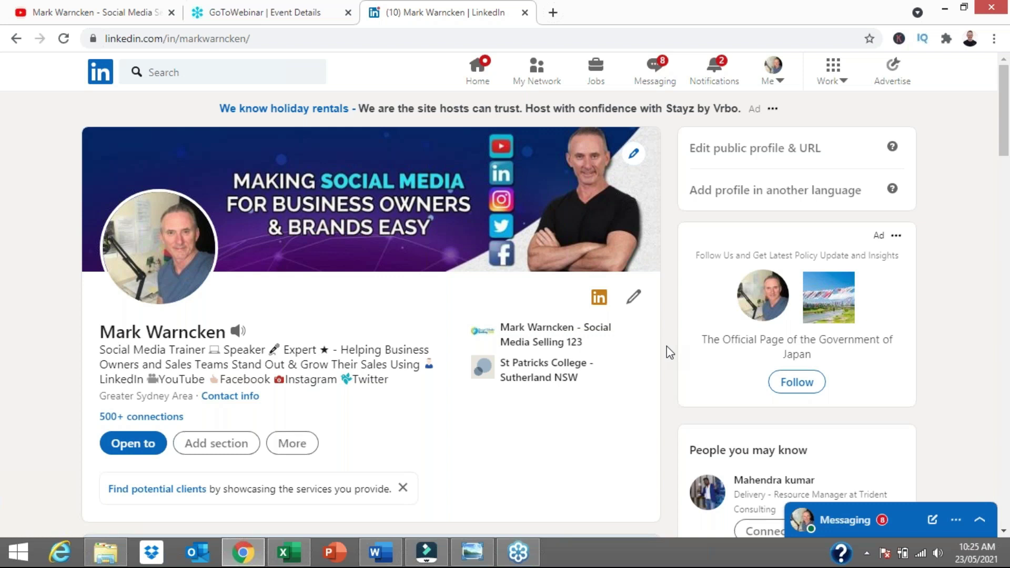
scroll(667, 352, down, 10)
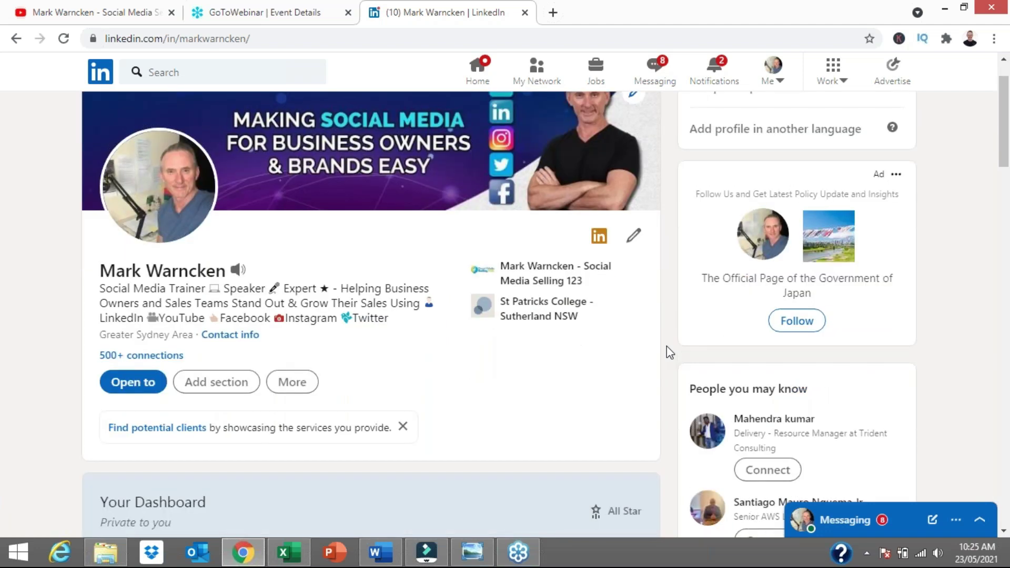
scroll(667, 347, down, 6)
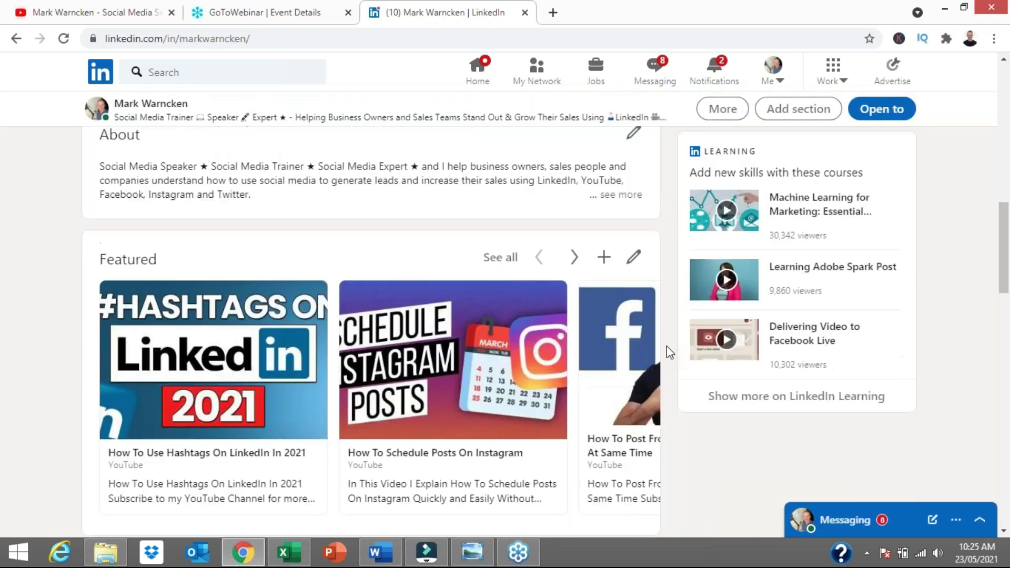
scroll(667, 352, up, 15)
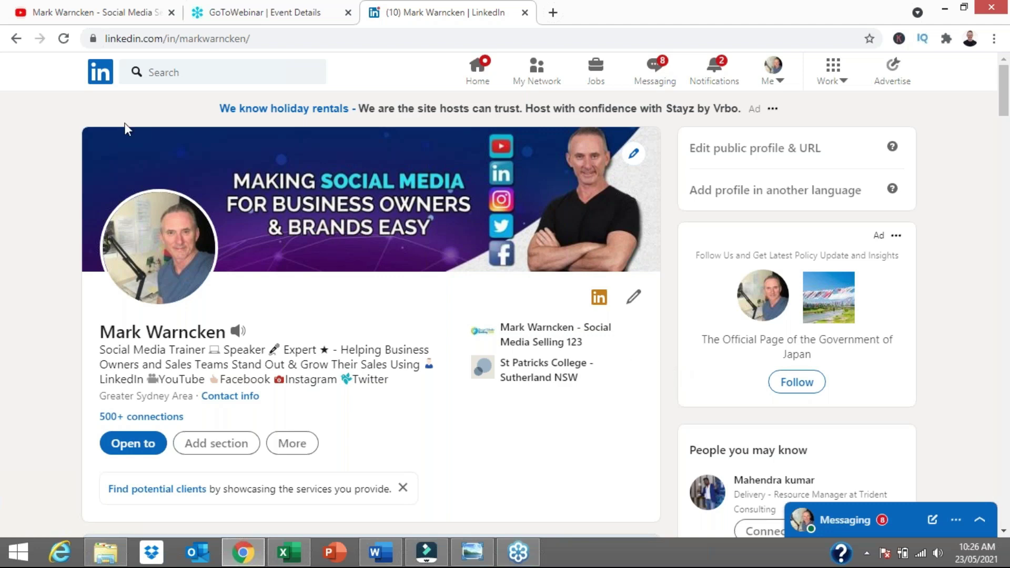
click(109, 16)
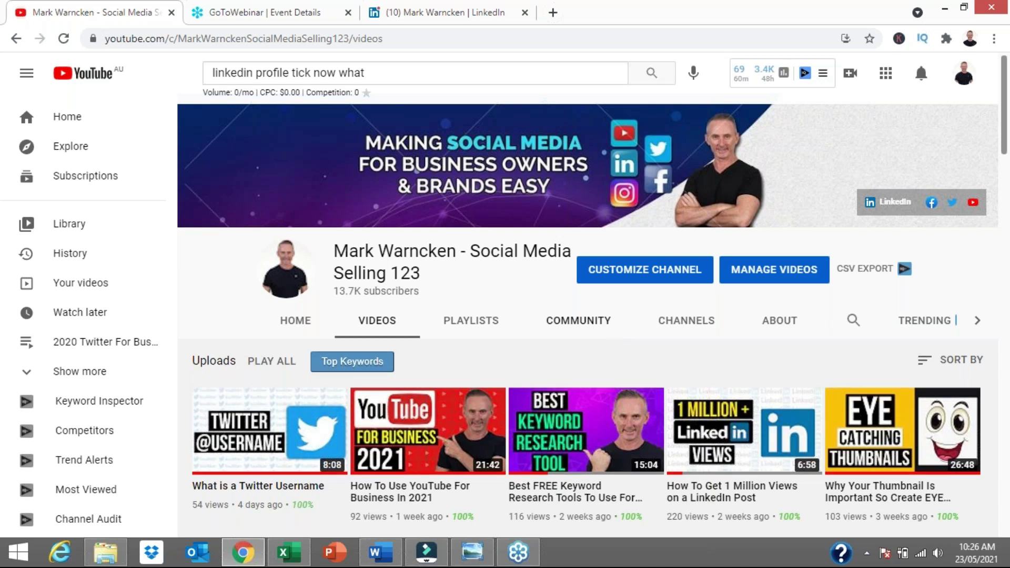